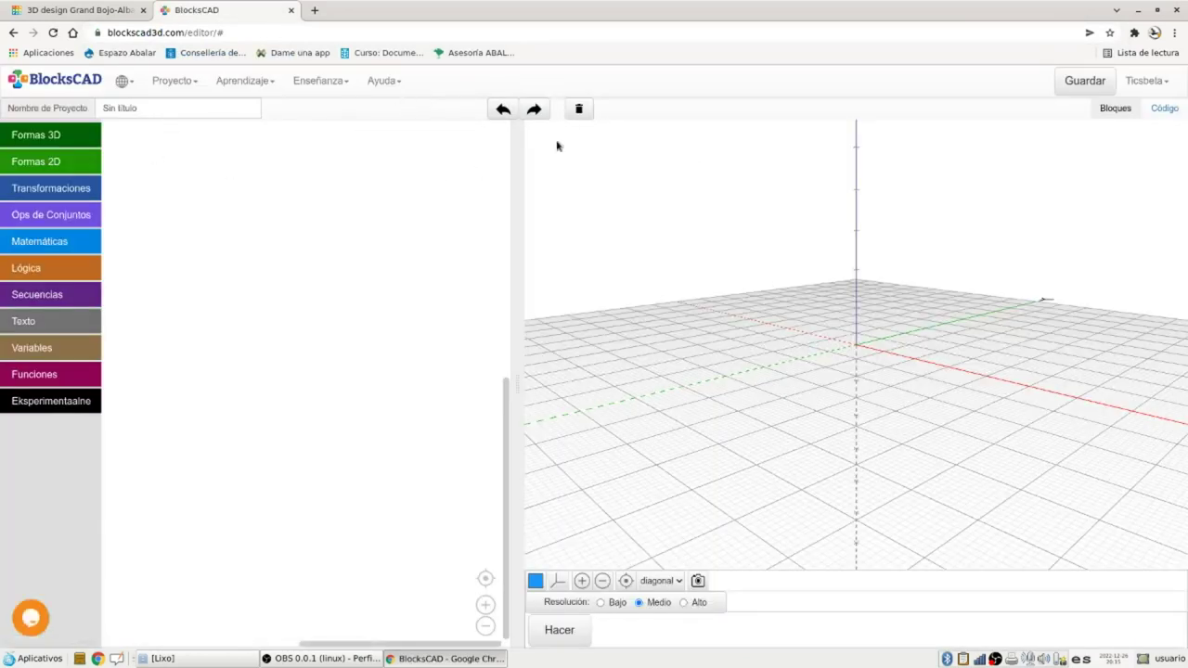
Name the project "Bispo Xadrez Bauhaus".
click(175, 81)
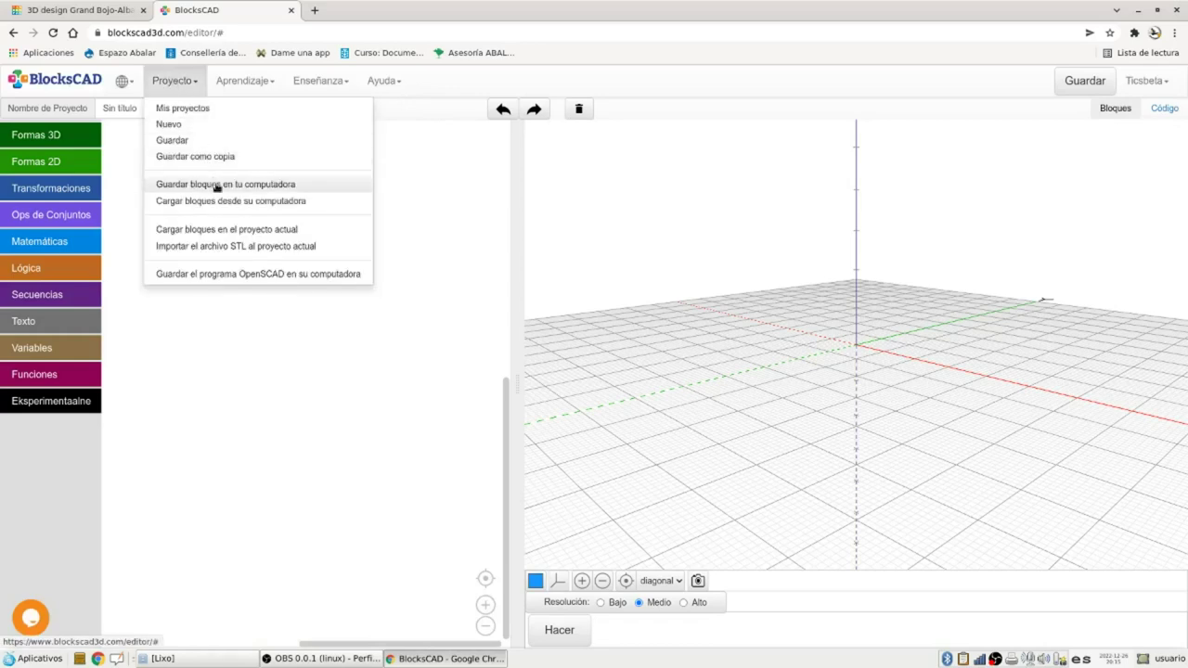
click(139, 358)
click(167, 112)
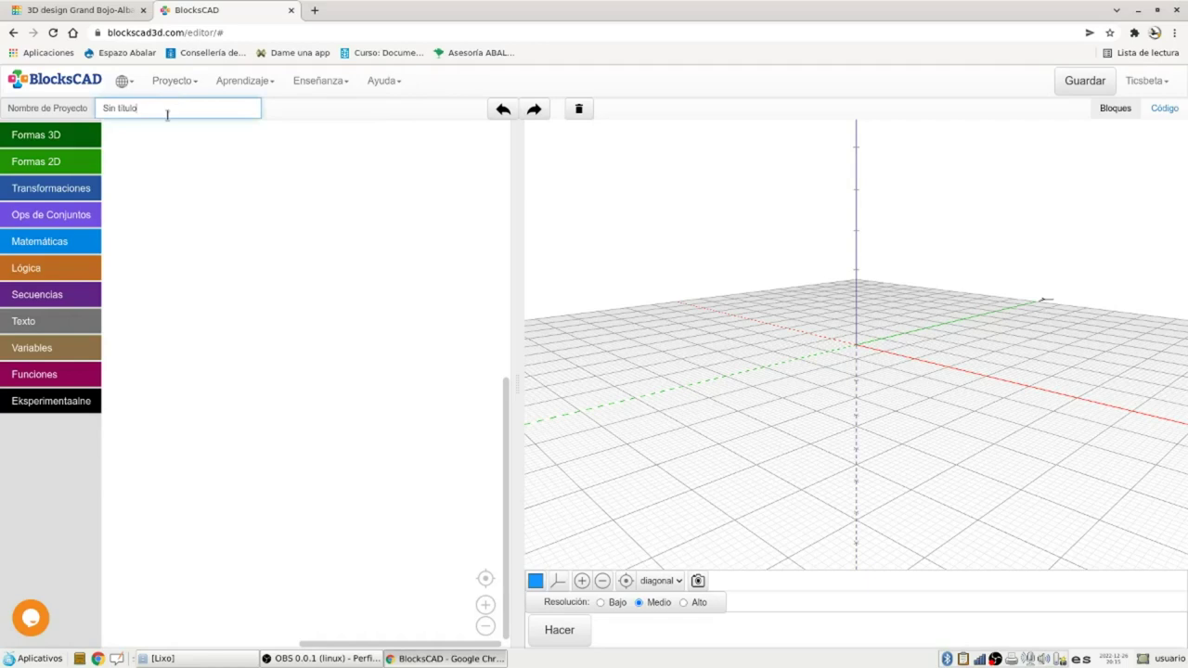
triple_click(164, 112)
text(Bispo Xadrez Bauhaus)
Add a centred cube with X, Y and Z all set to 30 and render it.
click(53, 137)
click(127, 178)
drag(128, 176, 171, 241)
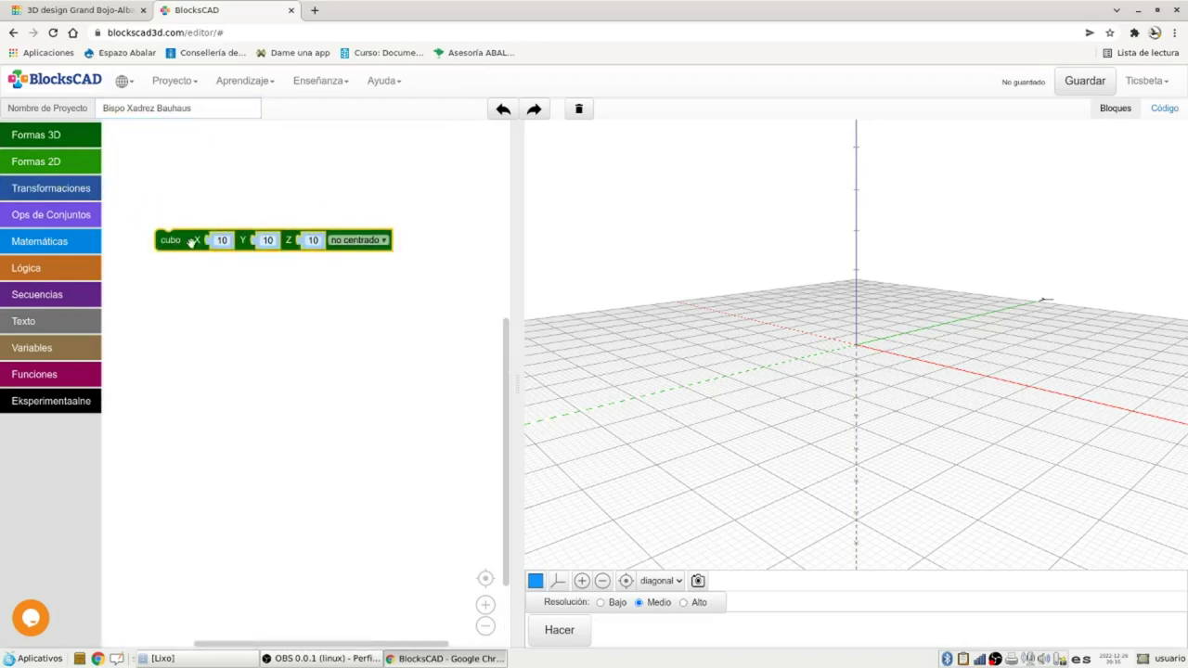
click(219, 240)
click(219, 241)
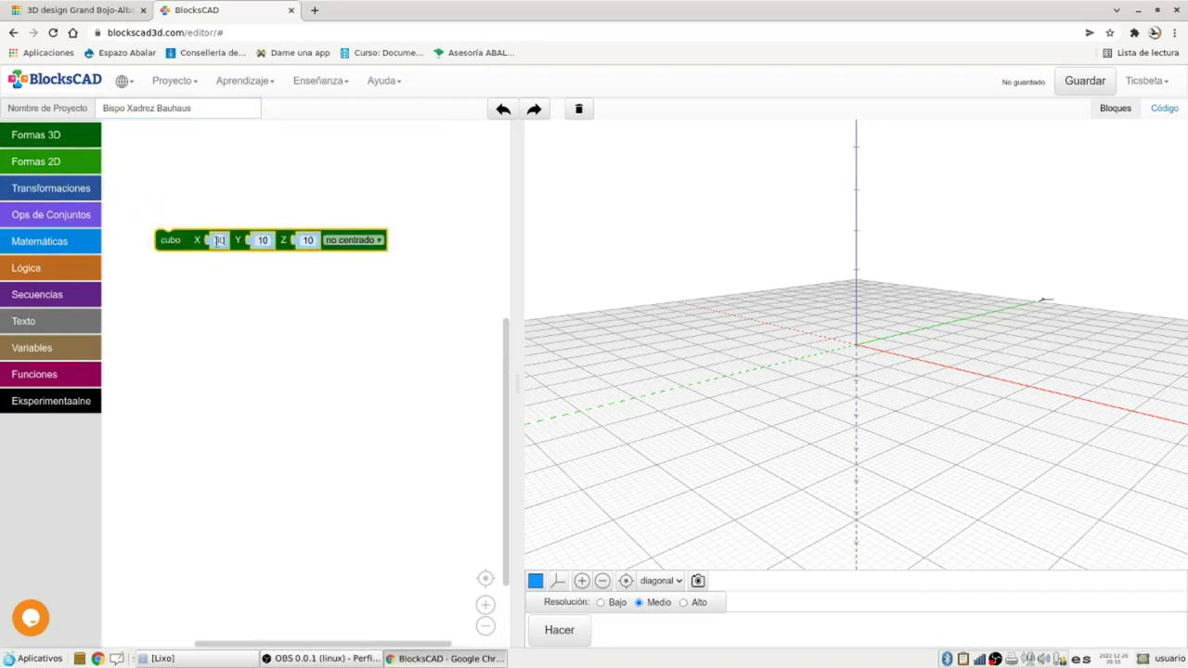
click(265, 241)
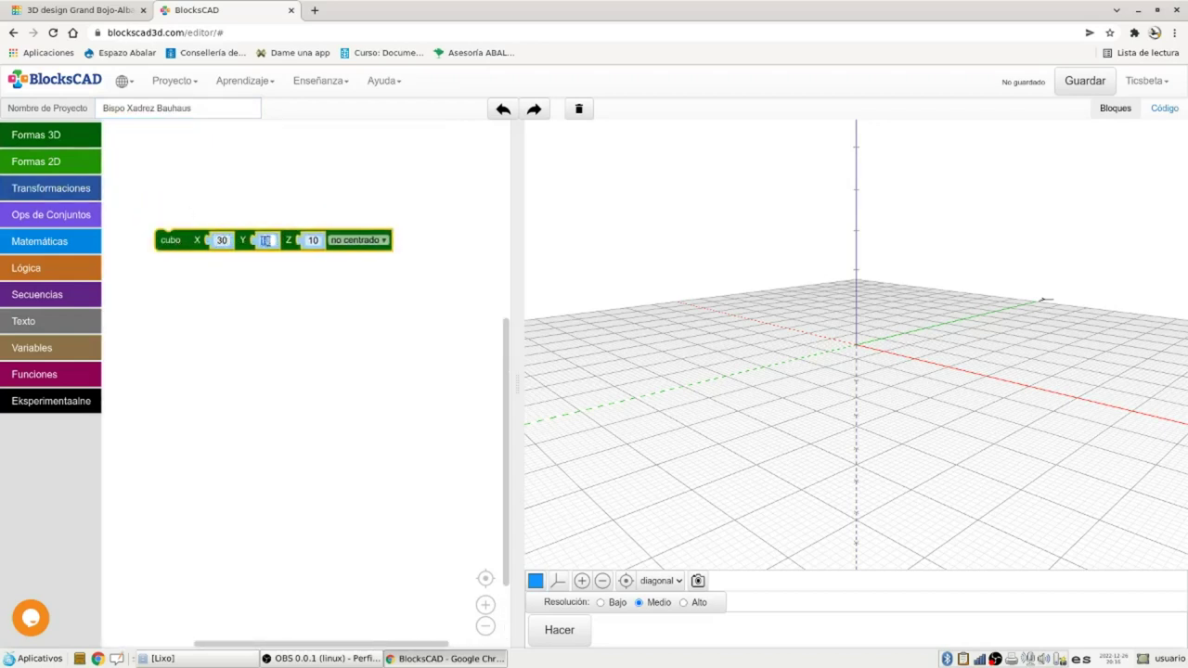
text(30)
click(308, 247)
text(30)
click(343, 243)
click(345, 266)
click(557, 634)
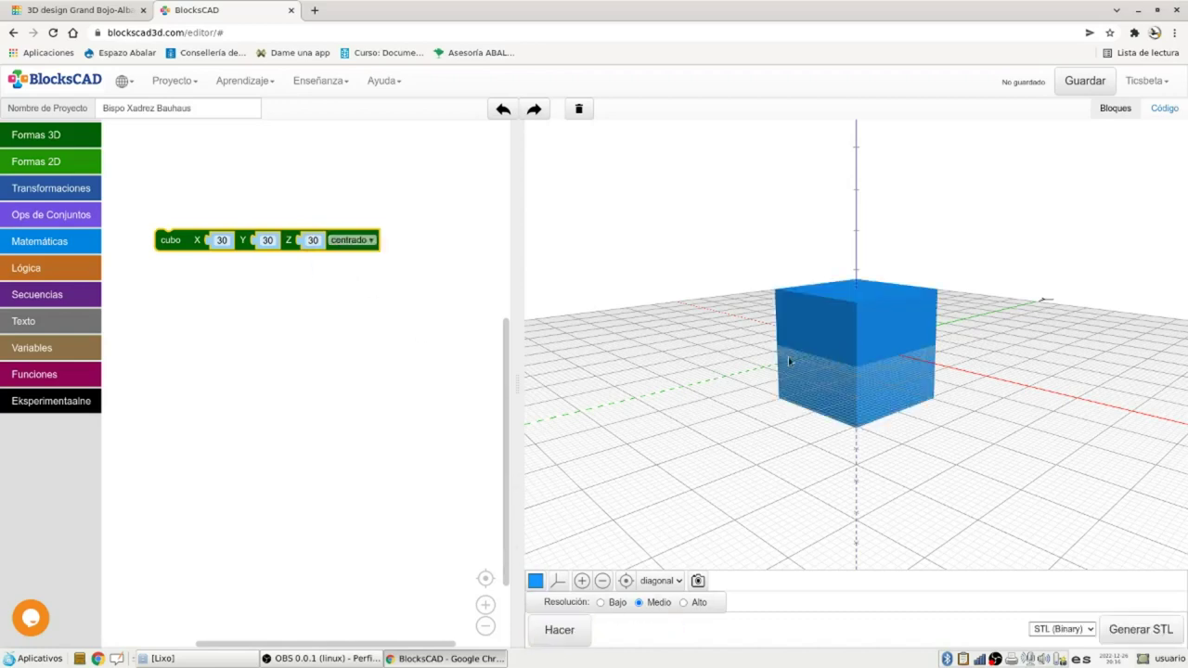
Duplicate the cube block, place the copy below the original, and set its X and Y to 10.
right_click(173, 245)
click(185, 249)
drag(187, 265, 182, 301)
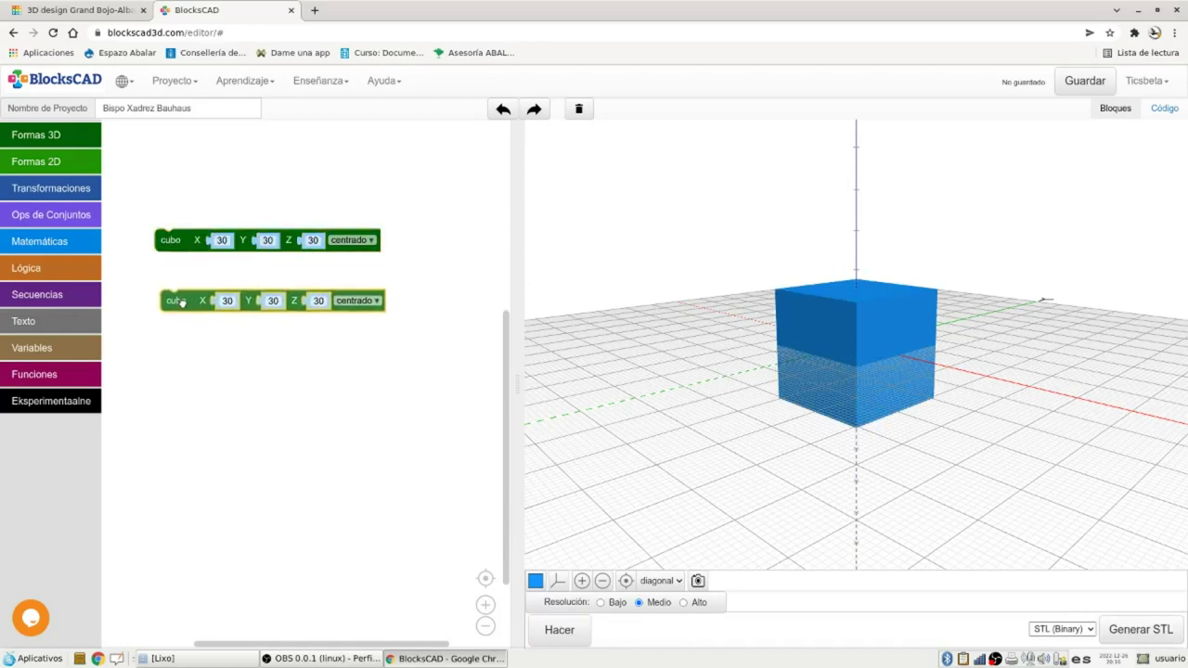
click(230, 301)
text(10)
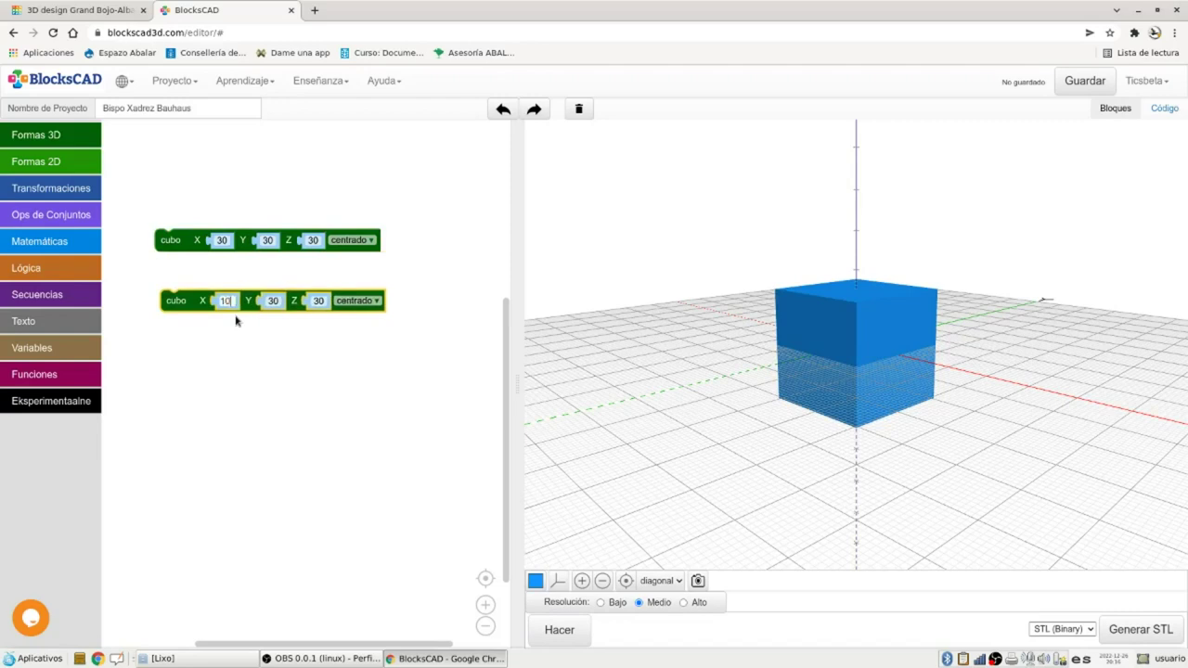
click(273, 303)
text(10)
click(207, 349)
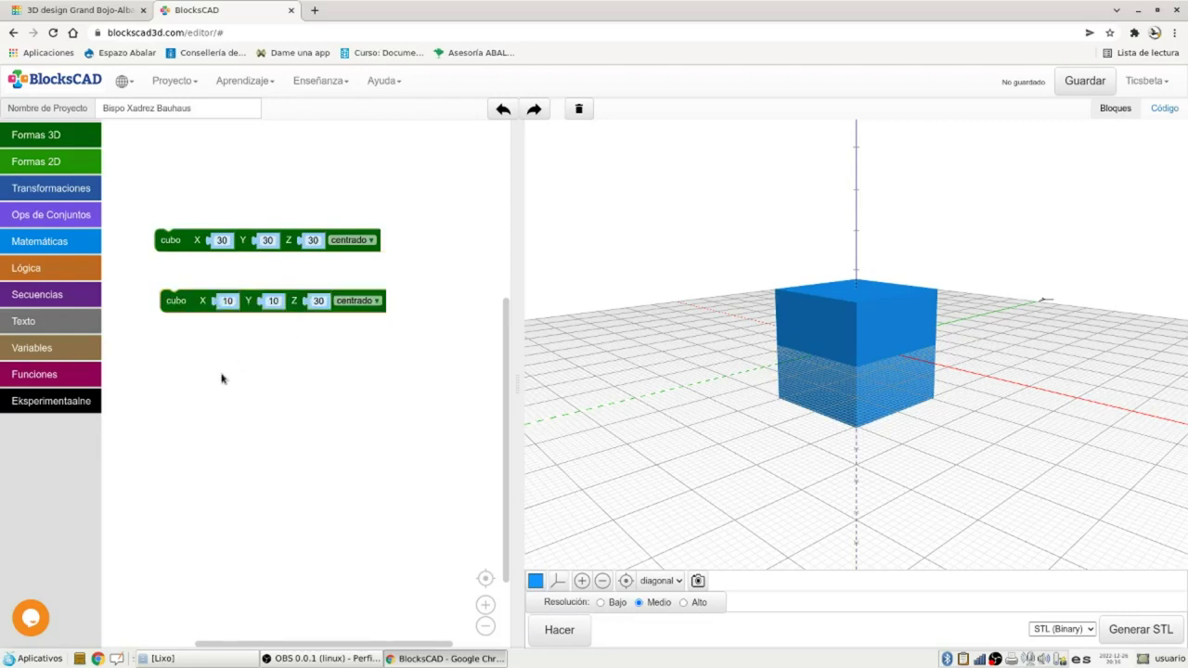
Wrap the 10 × 10 × 30 cube in a rotate block with Z set to 45°.
click(41, 192)
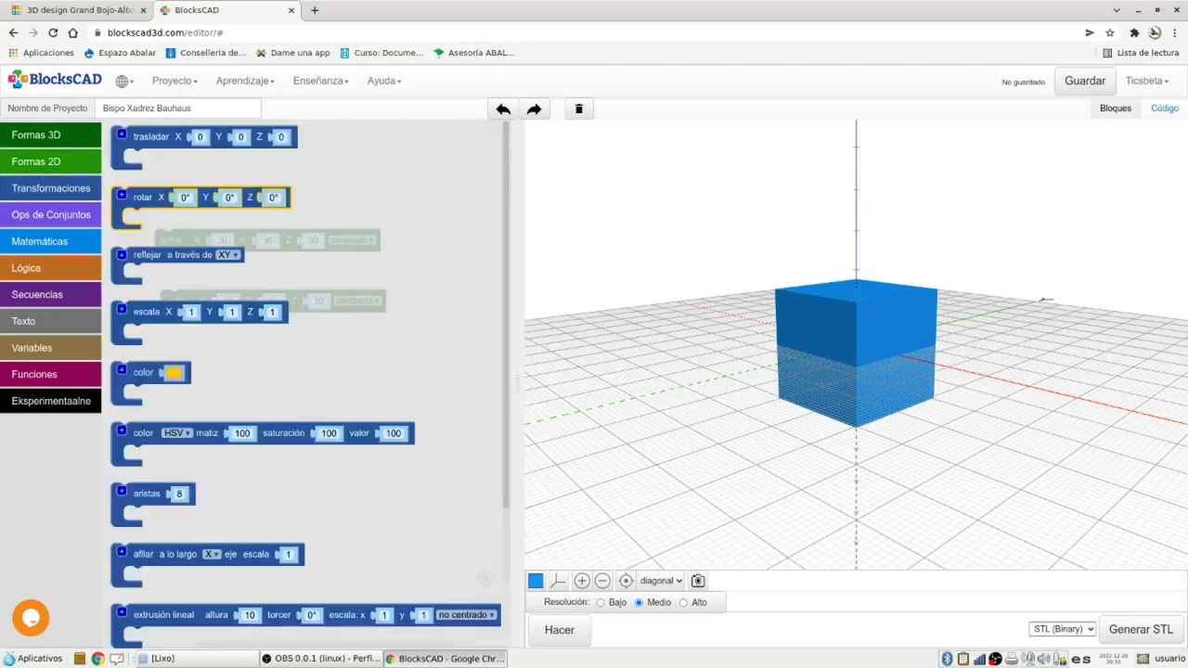
drag(149, 200, 200, 277)
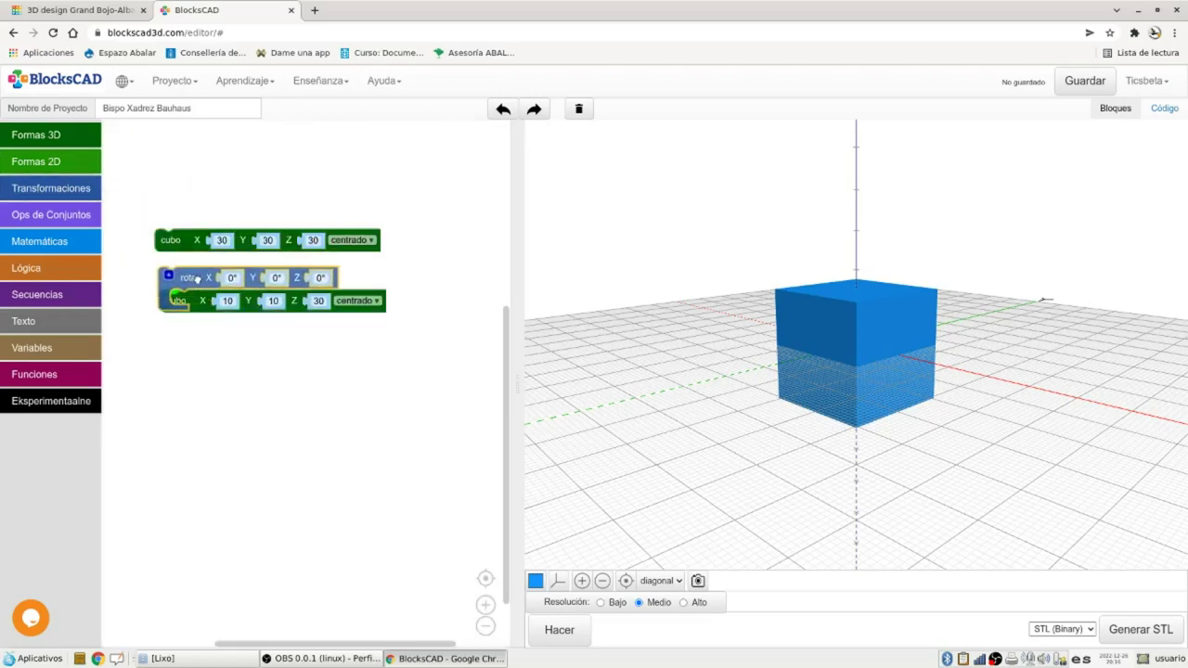
click(311, 275)
text(45)
key(Return)
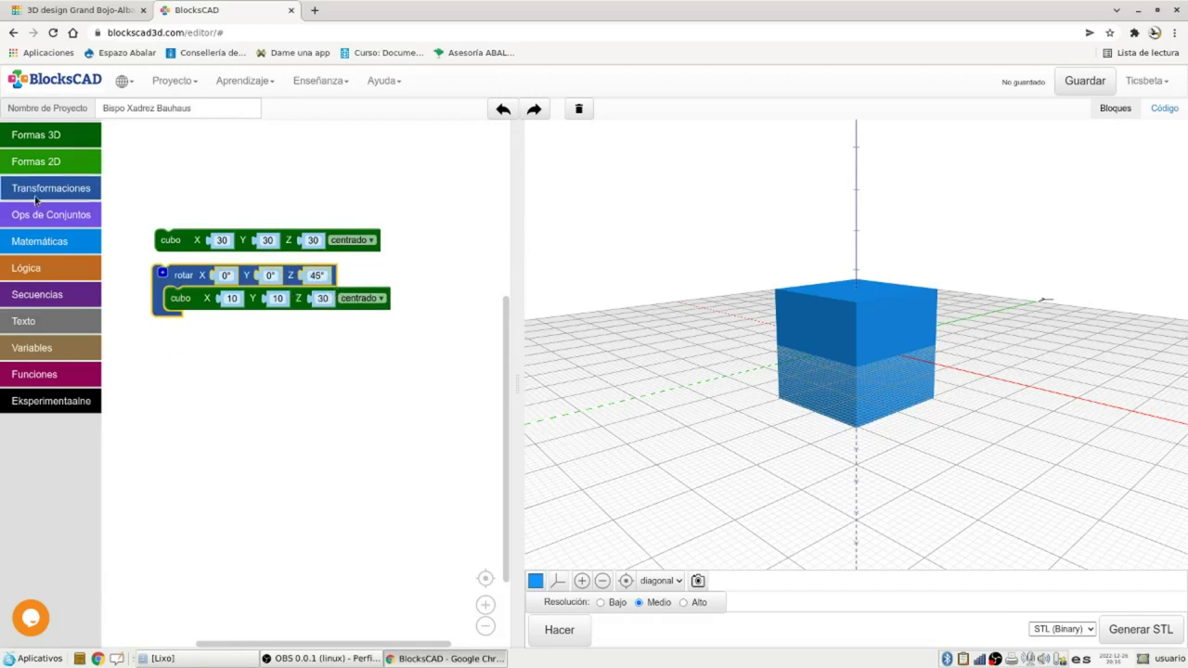
Wrap the rotated cube in a translate block with X set to 15 and render the model.
drag(175, 290, 179, 306)
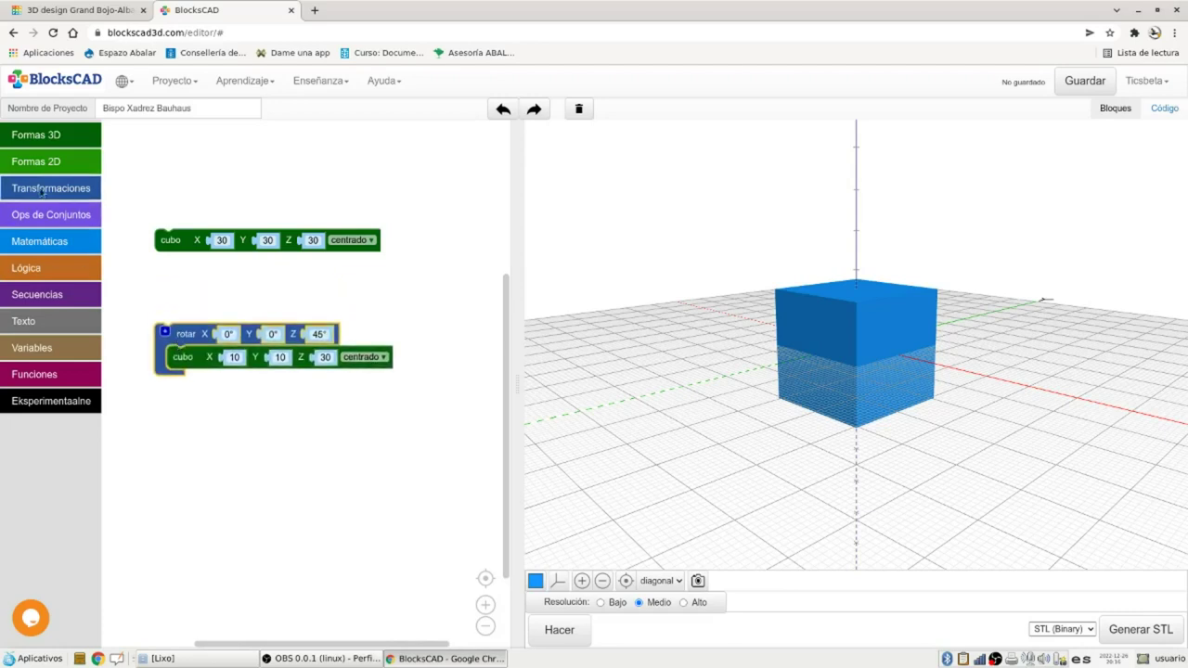
click(47, 188)
drag(144, 140, 179, 309)
click(227, 306)
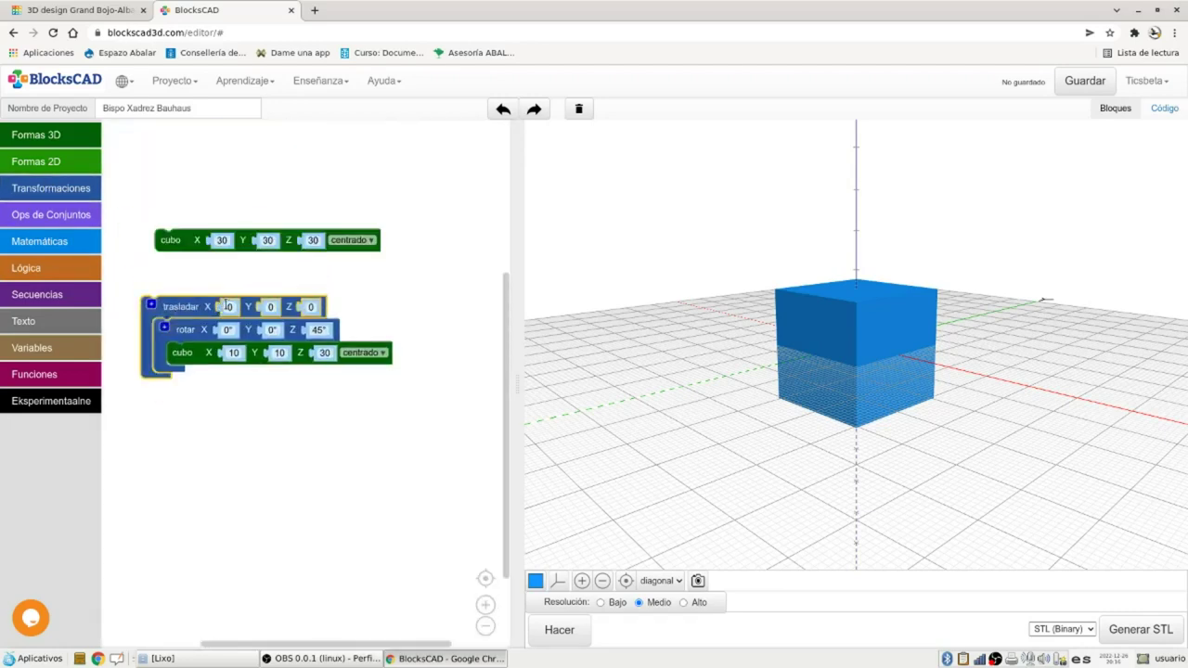
text(15)
click(562, 631)
drag(821, 285, 846, 470)
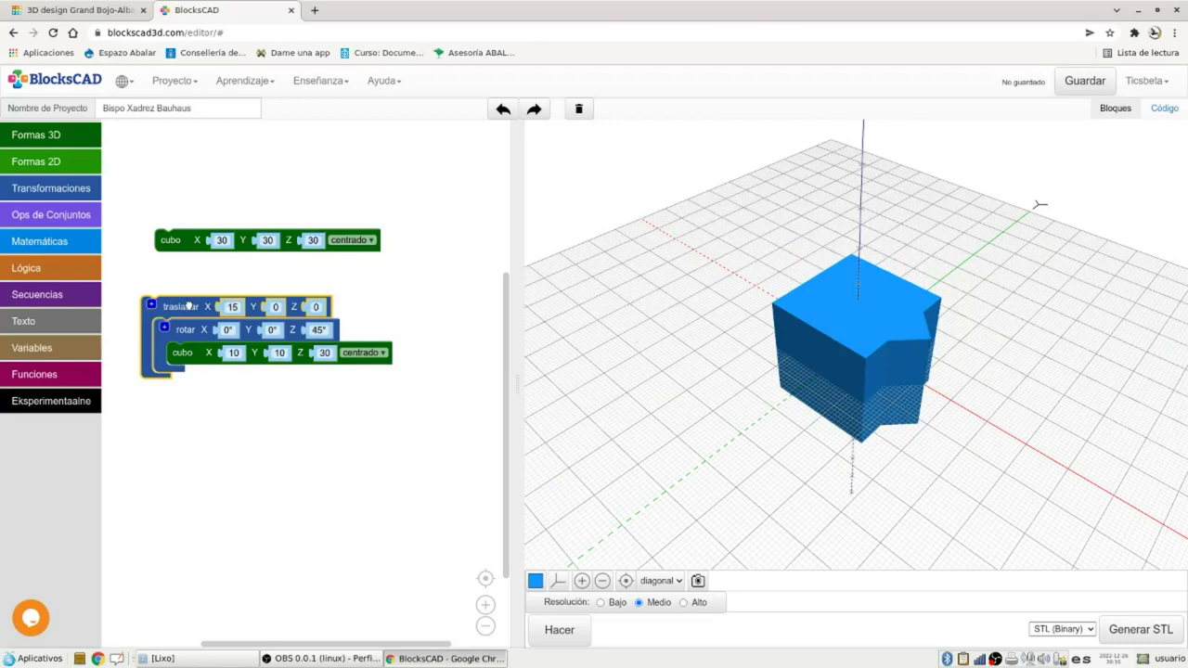
Subtract the translated small cube from the large cube with a difference block and render the result.
drag(189, 306, 205, 303)
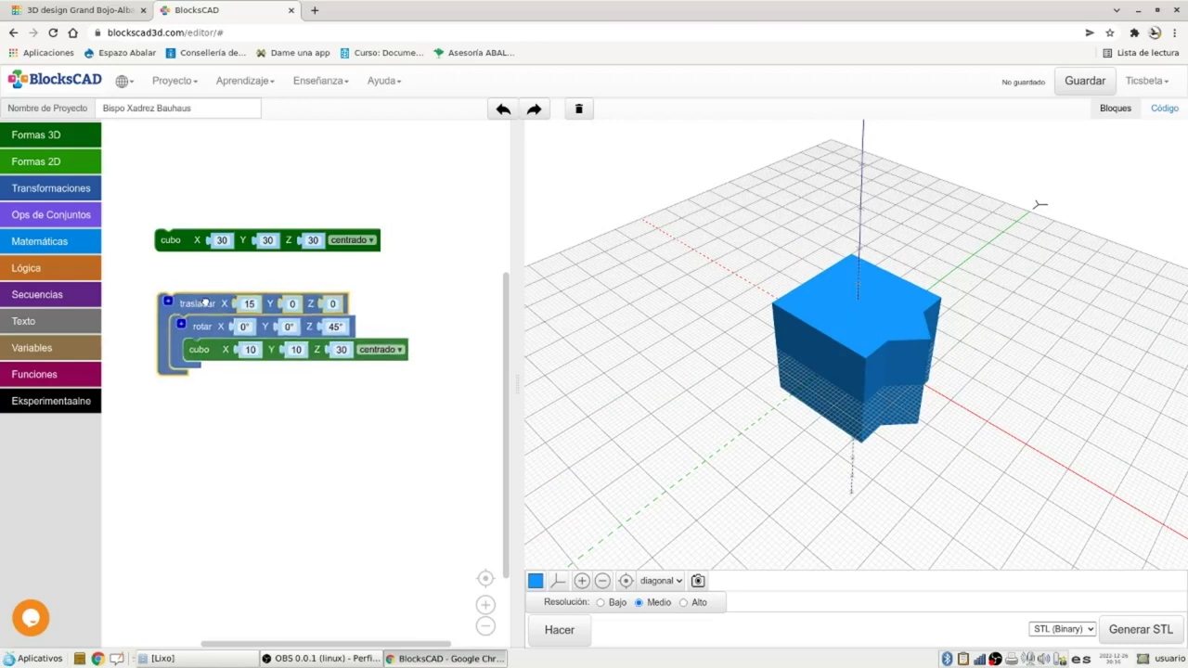
click(47, 220)
drag(142, 232, 143, 240)
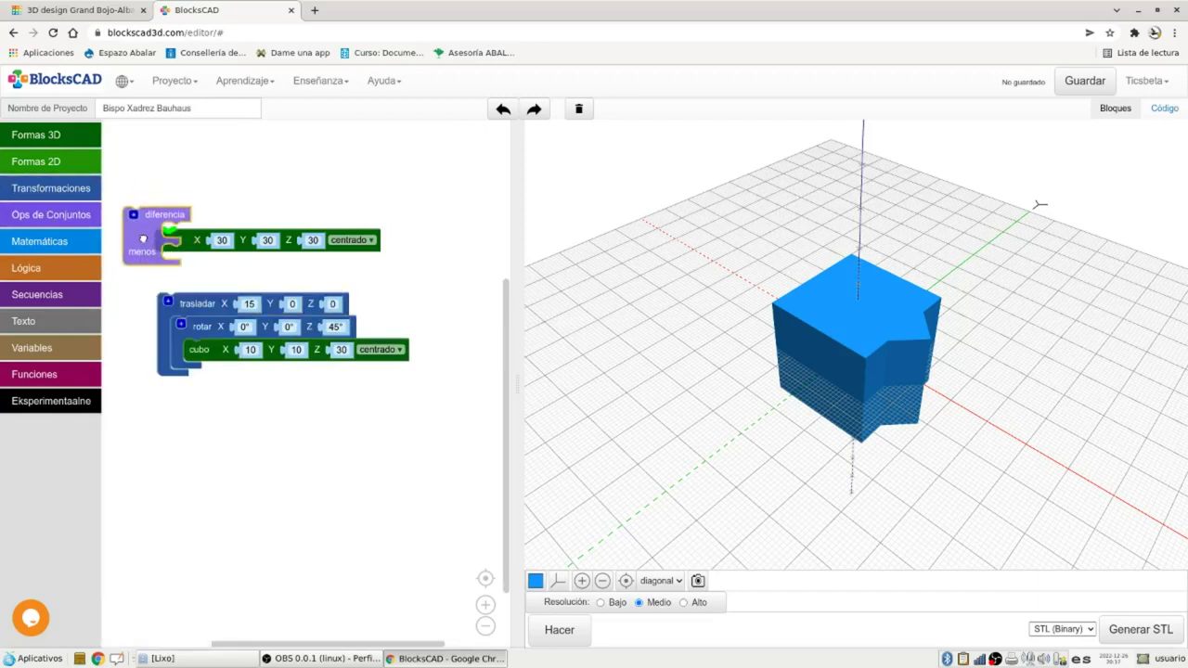
drag(209, 314, 216, 274)
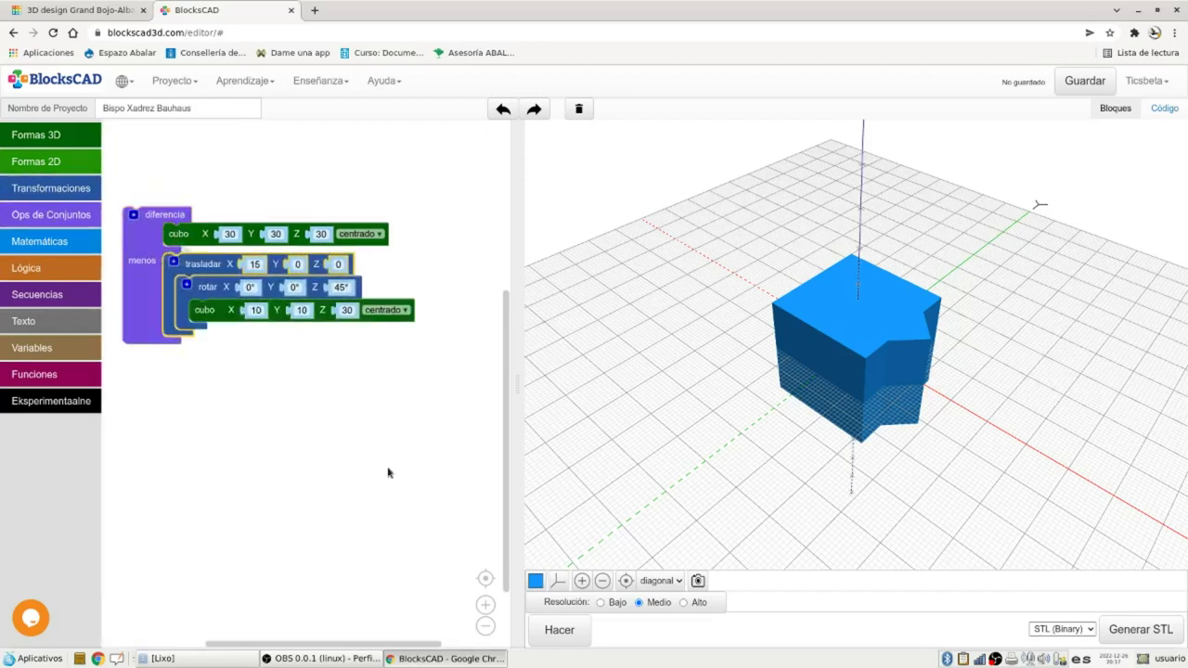
click(575, 641)
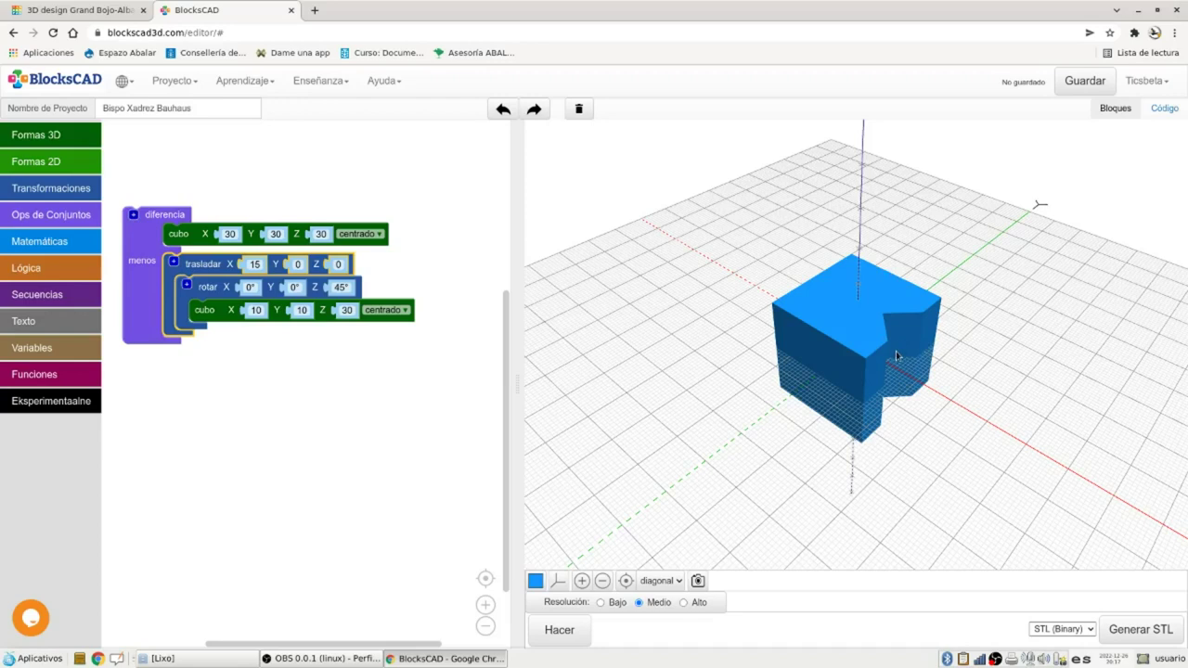
Take the translated group out of the difference block and add a count loop block to the workspace.
drag(212, 268, 257, 354)
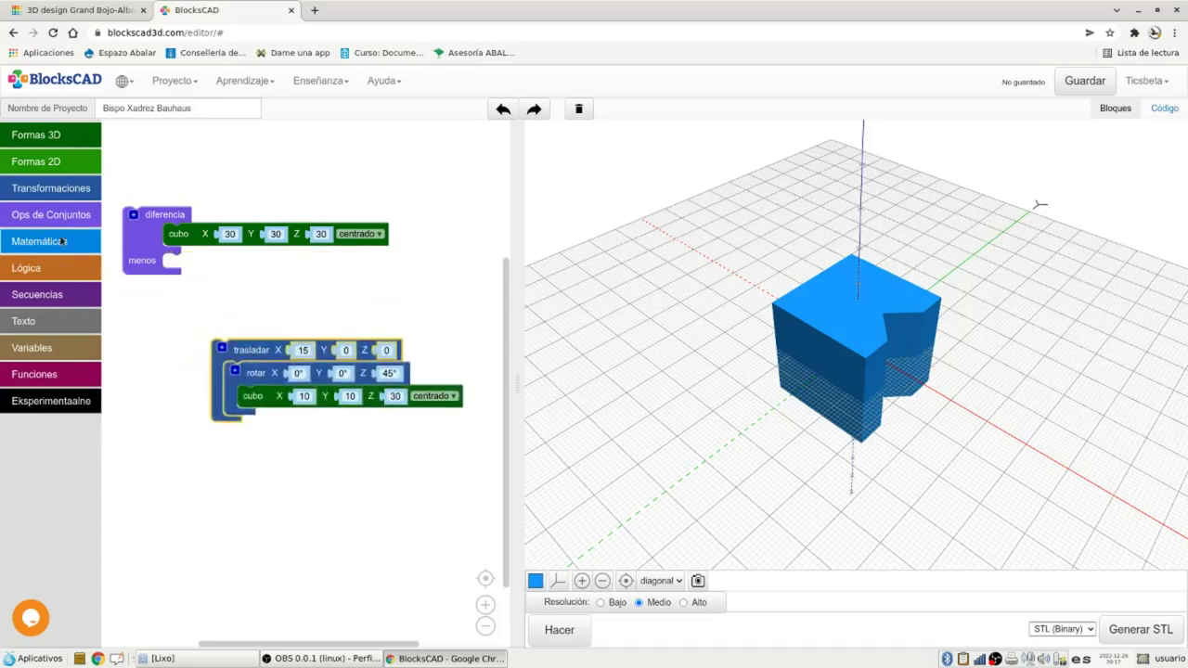
click(81, 295)
click(139, 137)
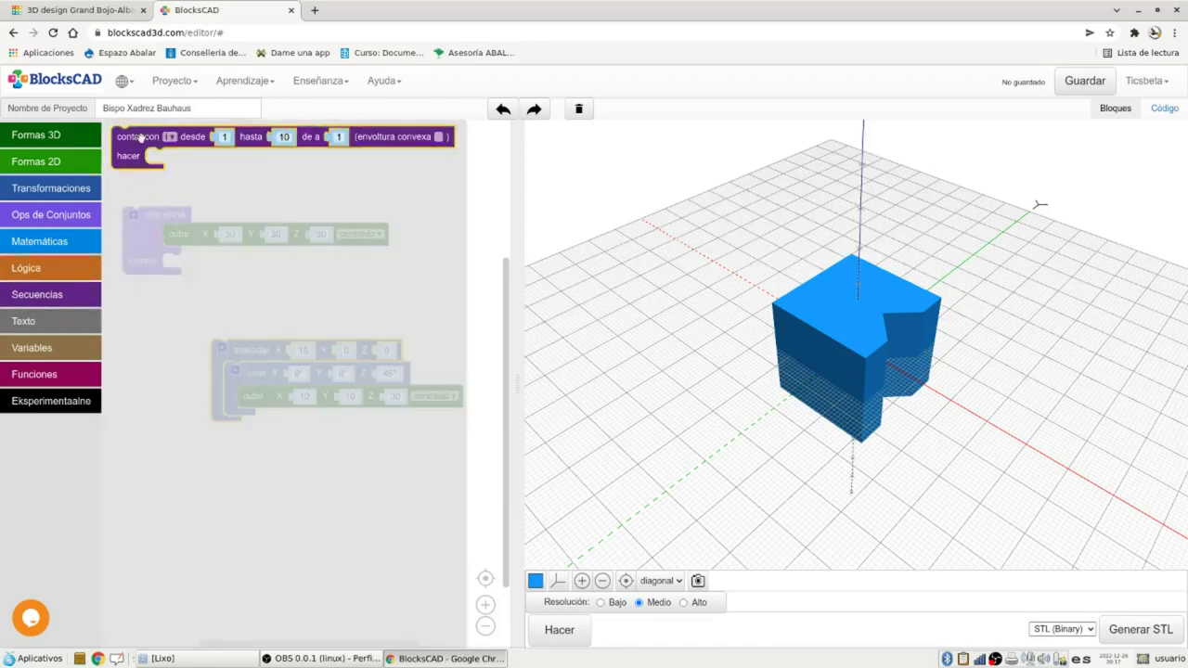
drag(140, 137, 162, 308)
drag(266, 357, 249, 420)
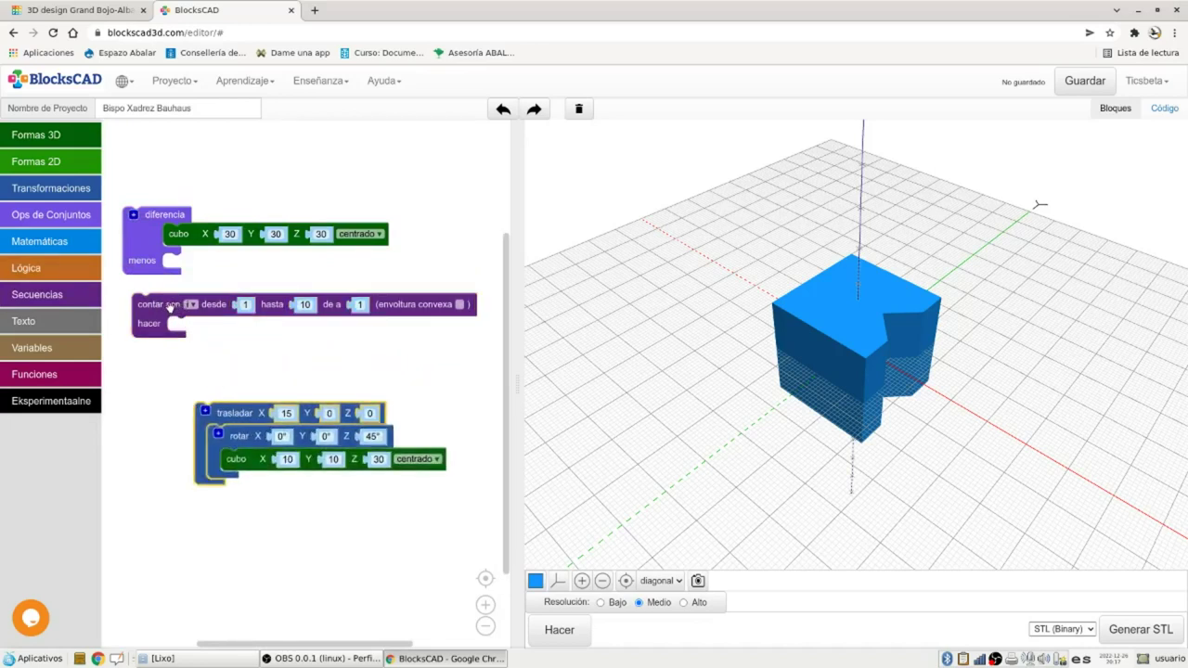
Set the count loop's end value to 360 and its step to 90.
click(191, 306)
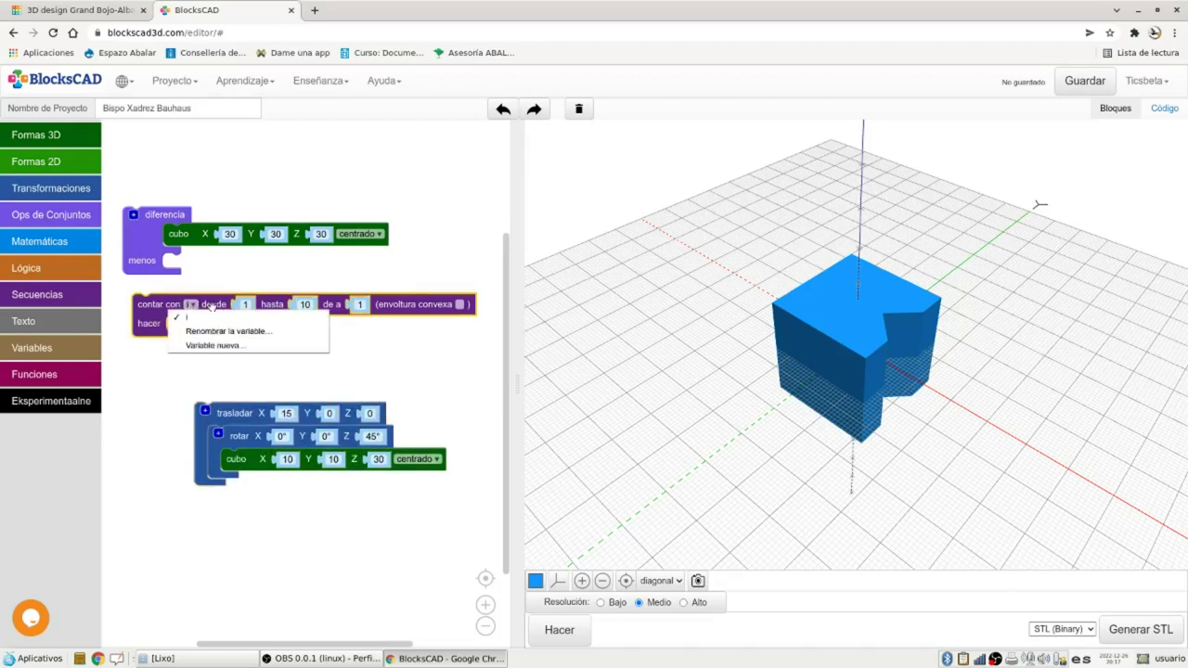
click(305, 304)
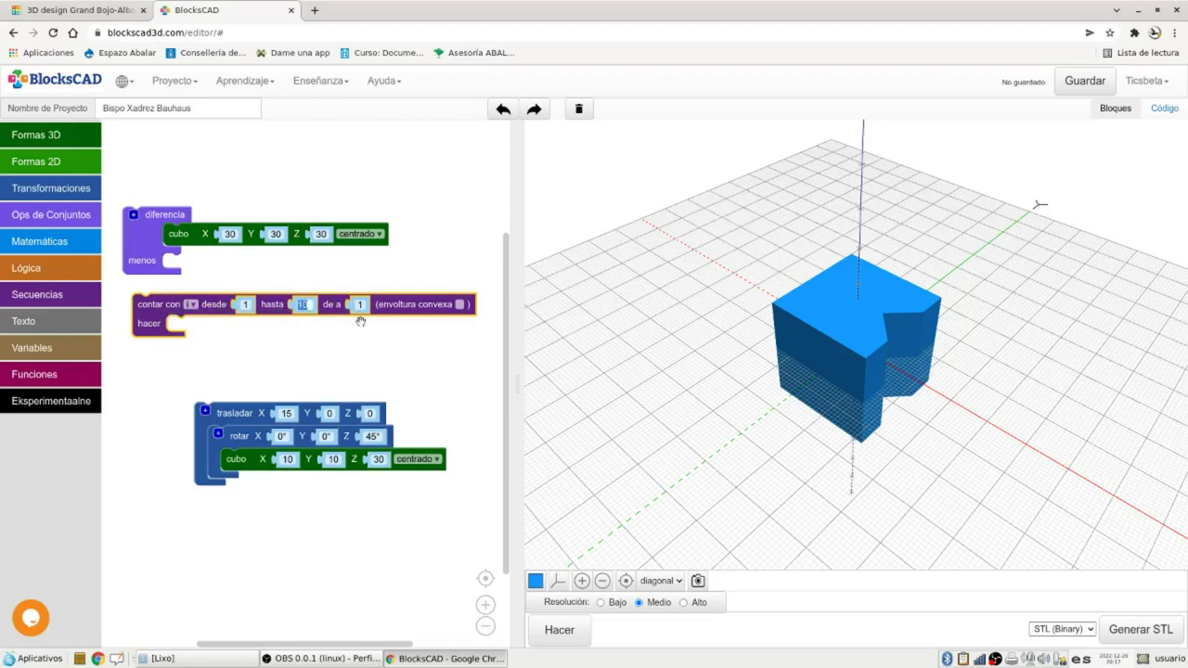
text(360)
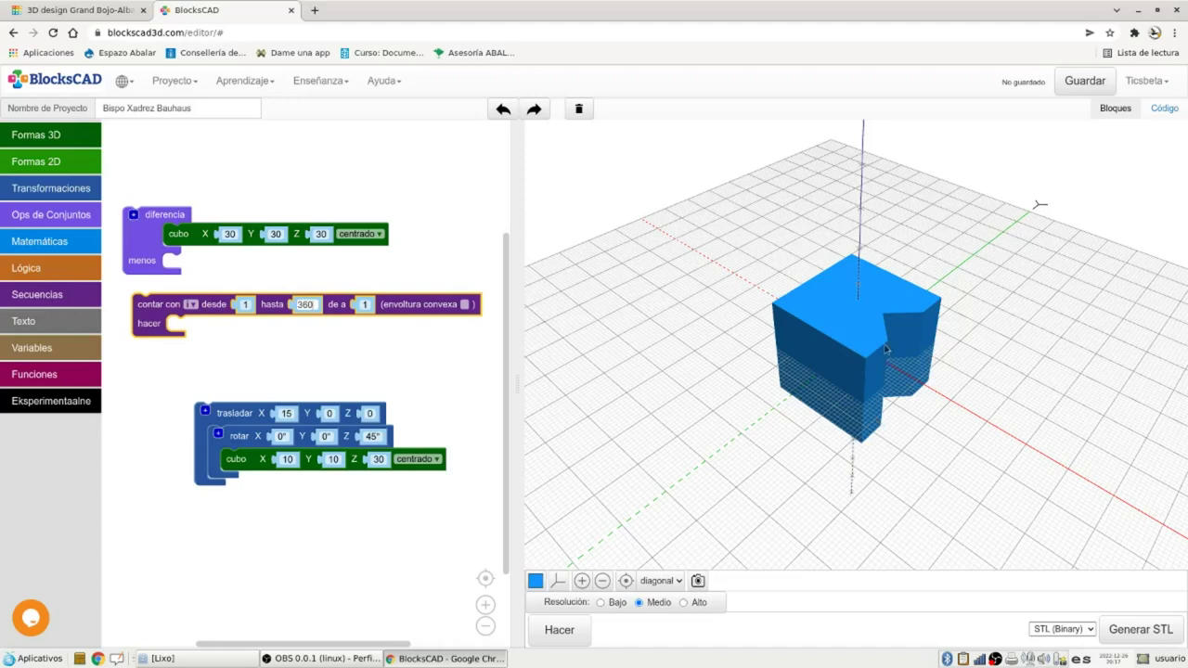
click(367, 305)
text(90)
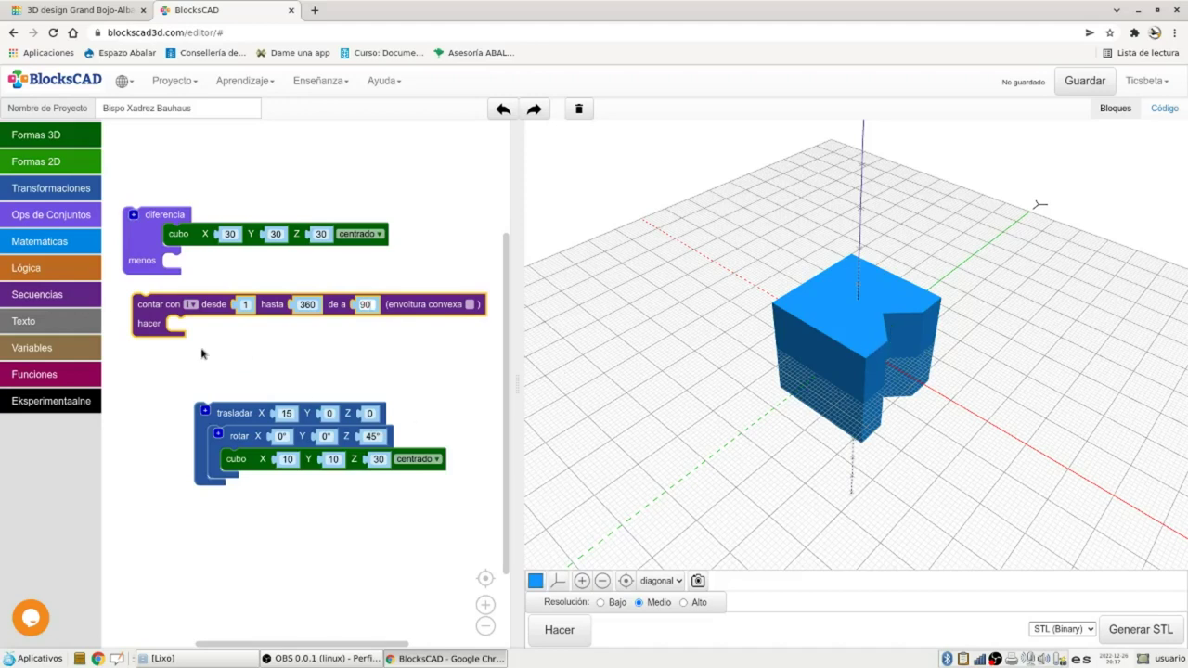
Put a rotate block with variable i as Z inside the loop, nest the translated group in it, and render.
click(46, 190)
drag(135, 198, 190, 327)
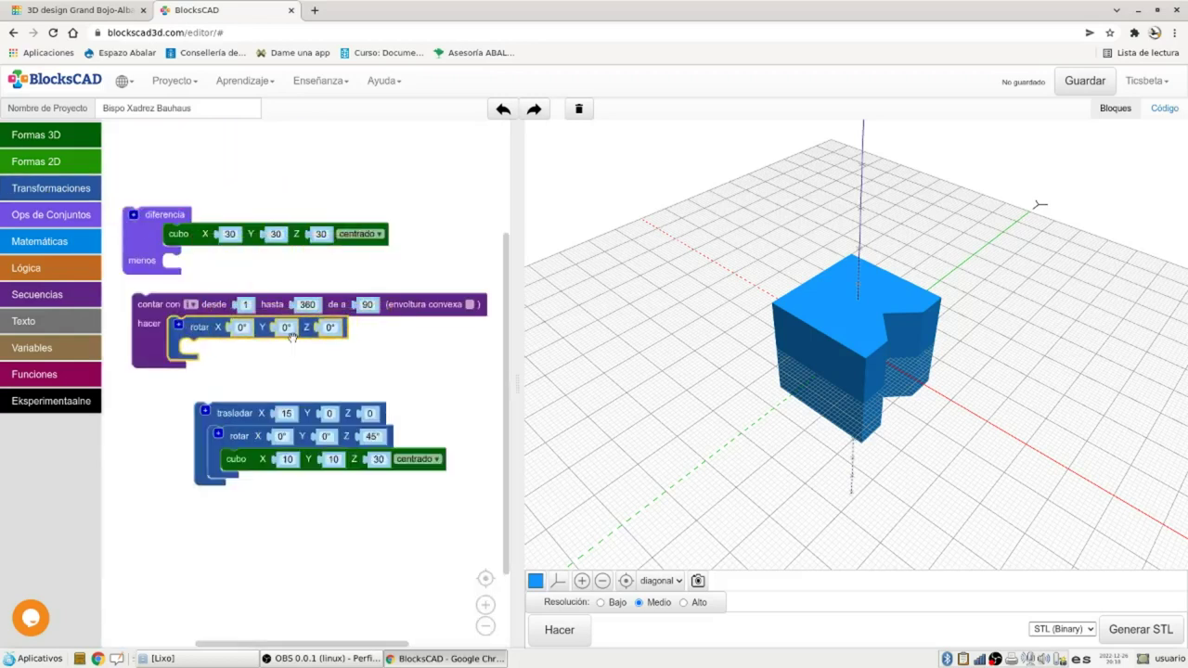
click(44, 347)
drag(121, 227, 333, 337)
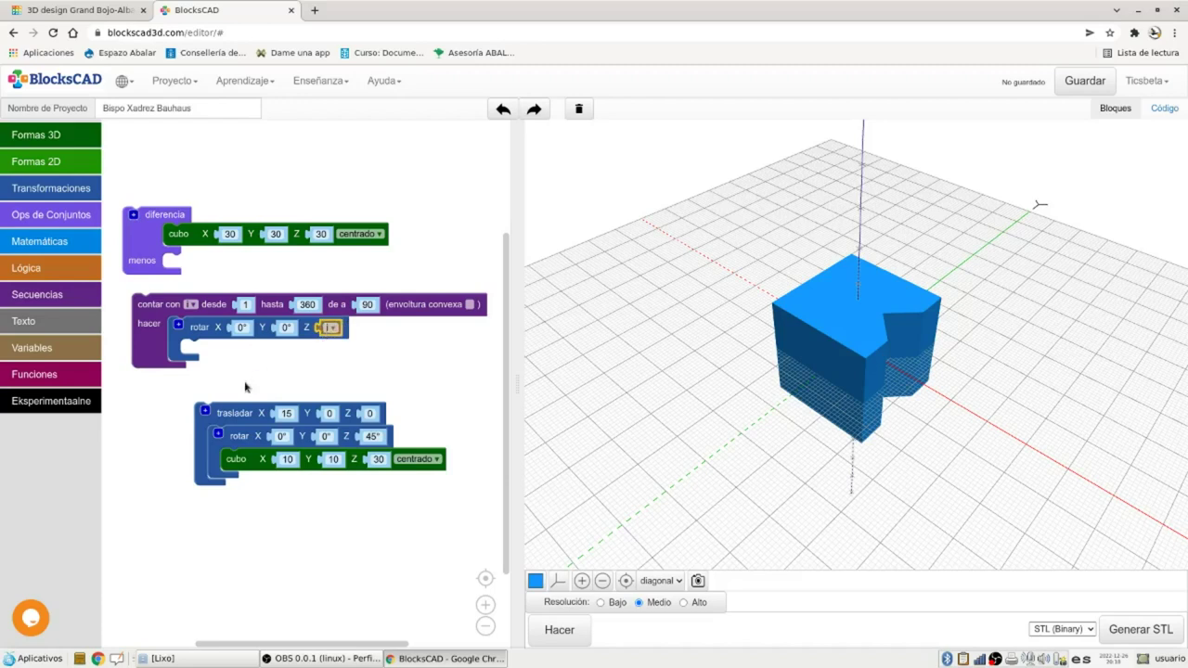
drag(238, 412, 225, 350)
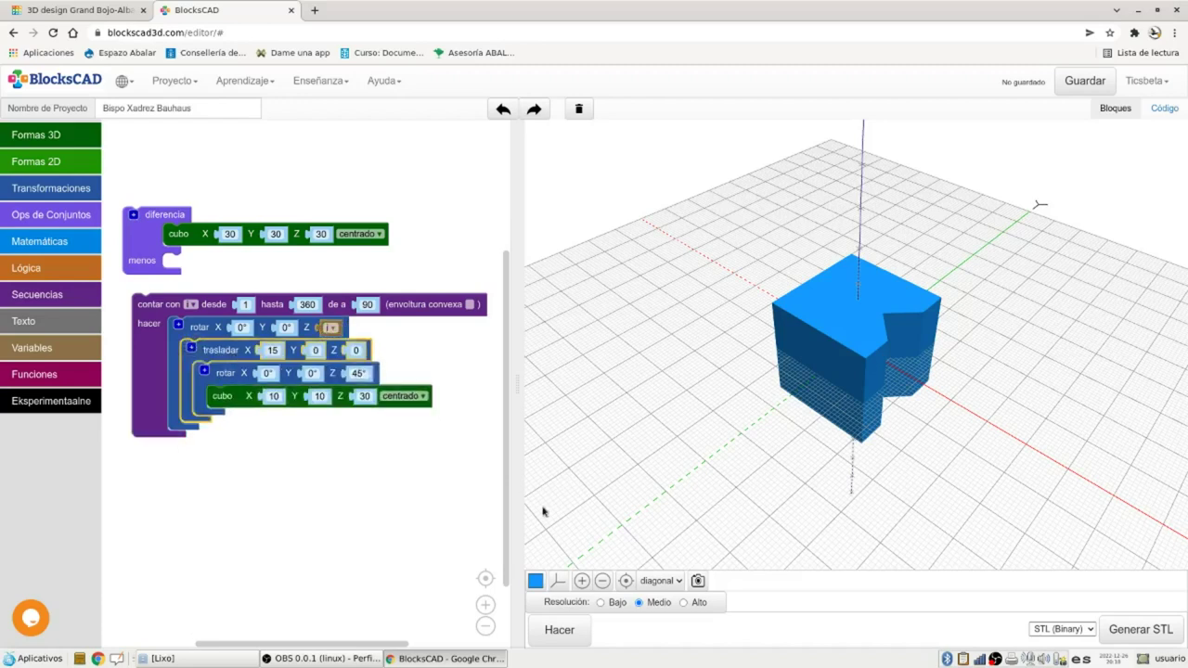
click(561, 630)
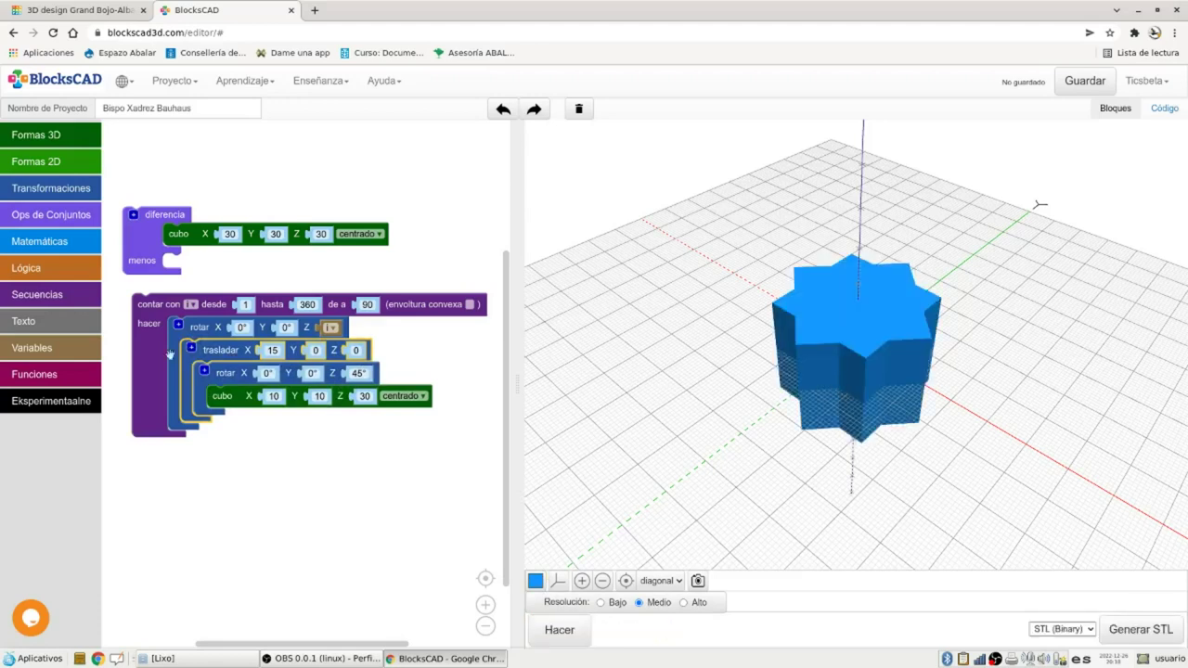
Wrap the count loop in a yellow colour block and render to distinguish the small cubes.
click(31, 188)
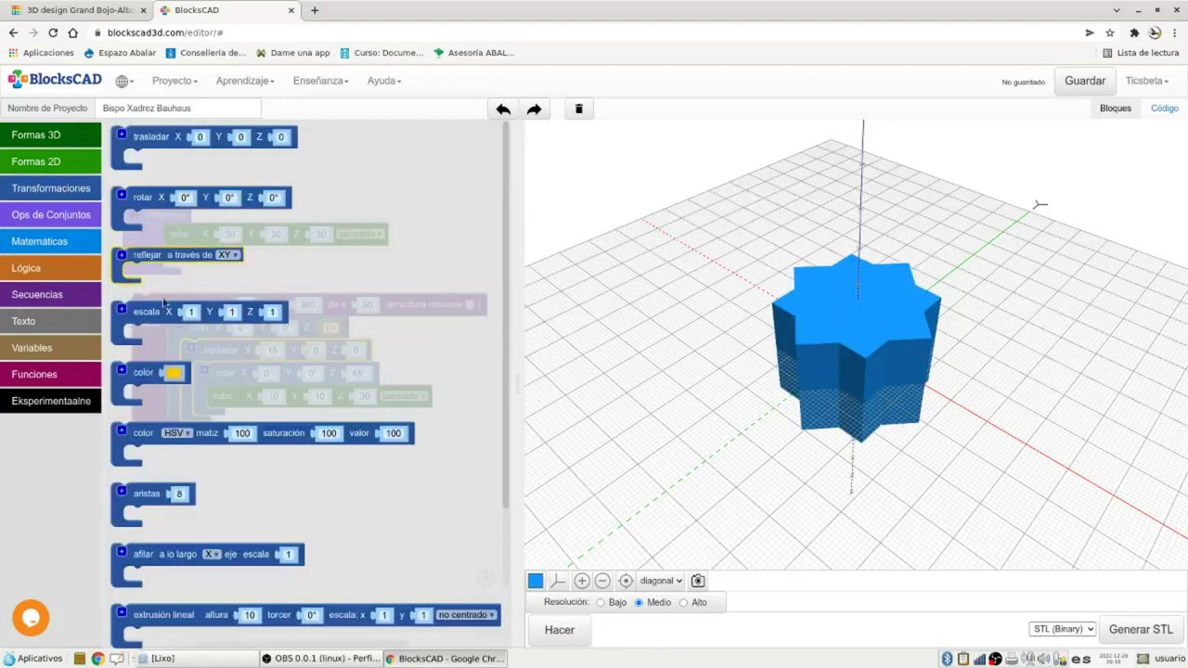
drag(137, 380, 153, 306)
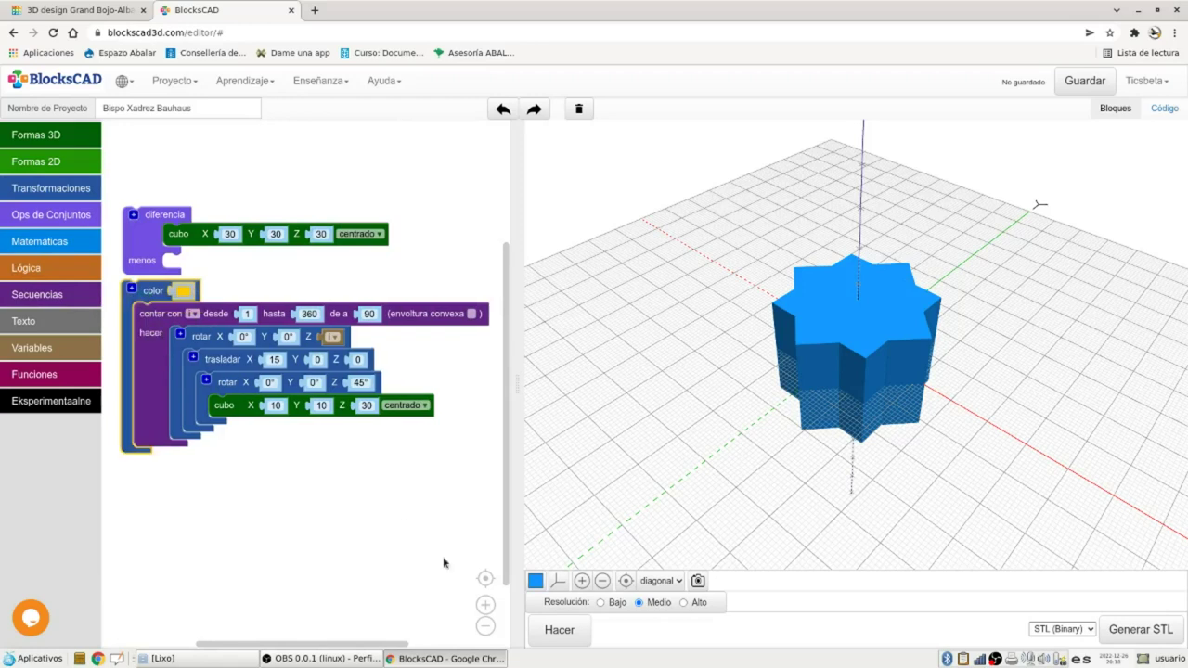
click(560, 629)
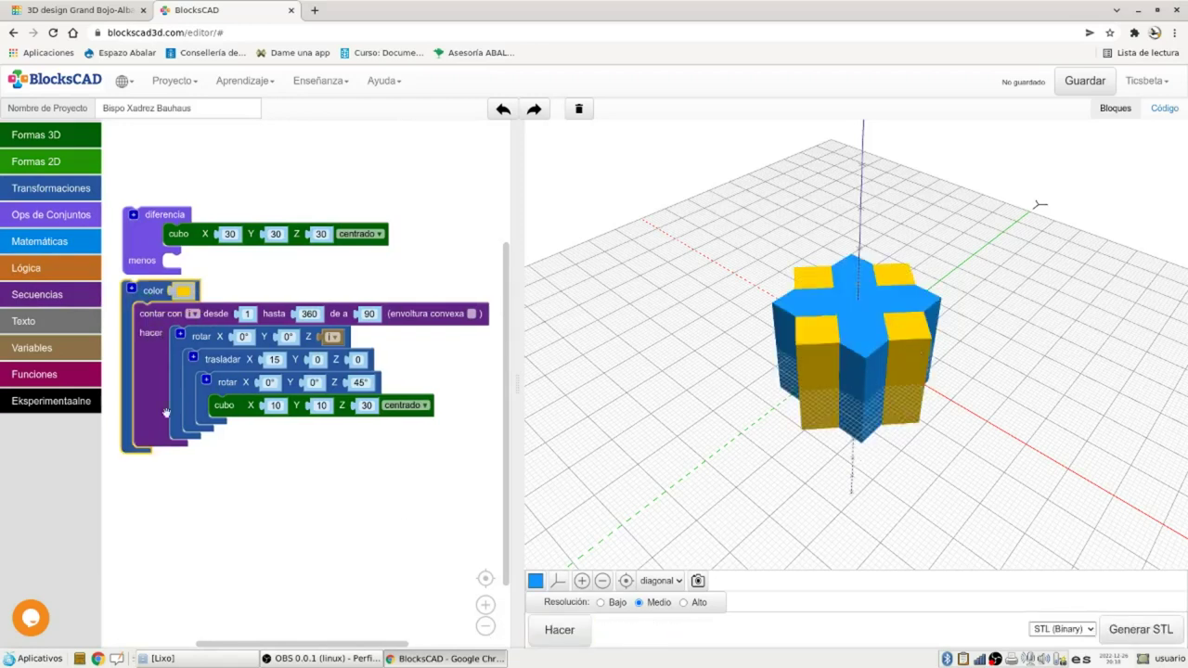
Remove the colour block, subtract the count loop from the large cube in the difference block, and render.
drag(164, 366, 87, 371)
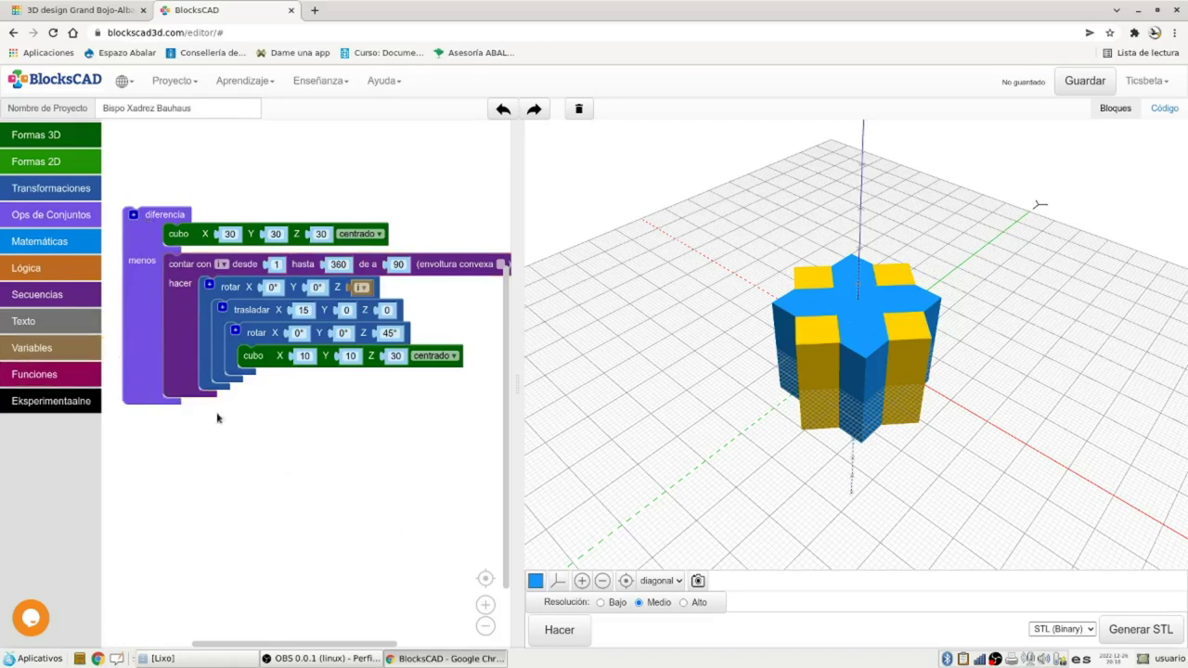
click(559, 629)
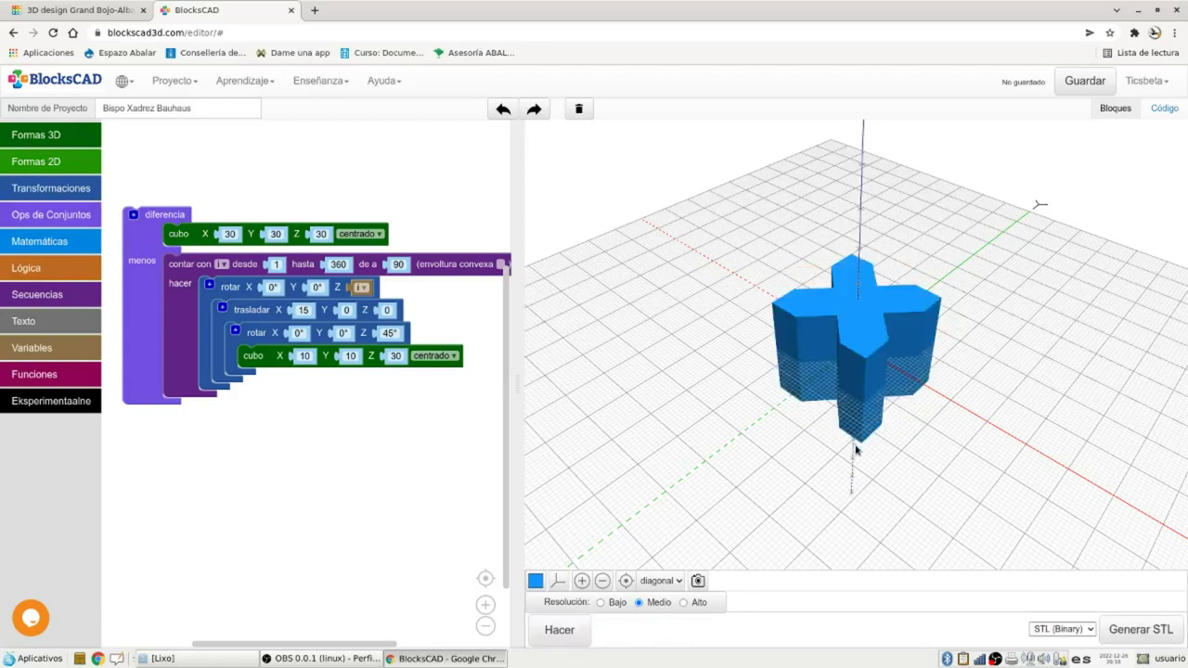
Set the render resolution to high (Alto) and render the model again.
drag(872, 464, 744, 288)
drag(955, 429, 909, 436)
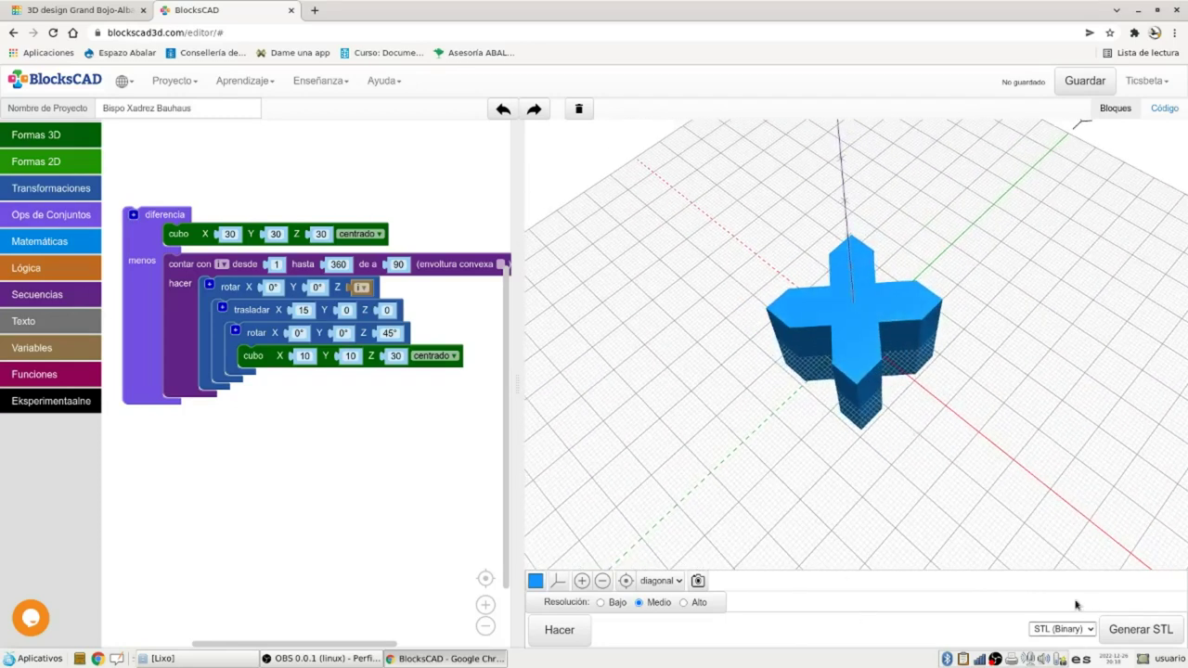
click(684, 603)
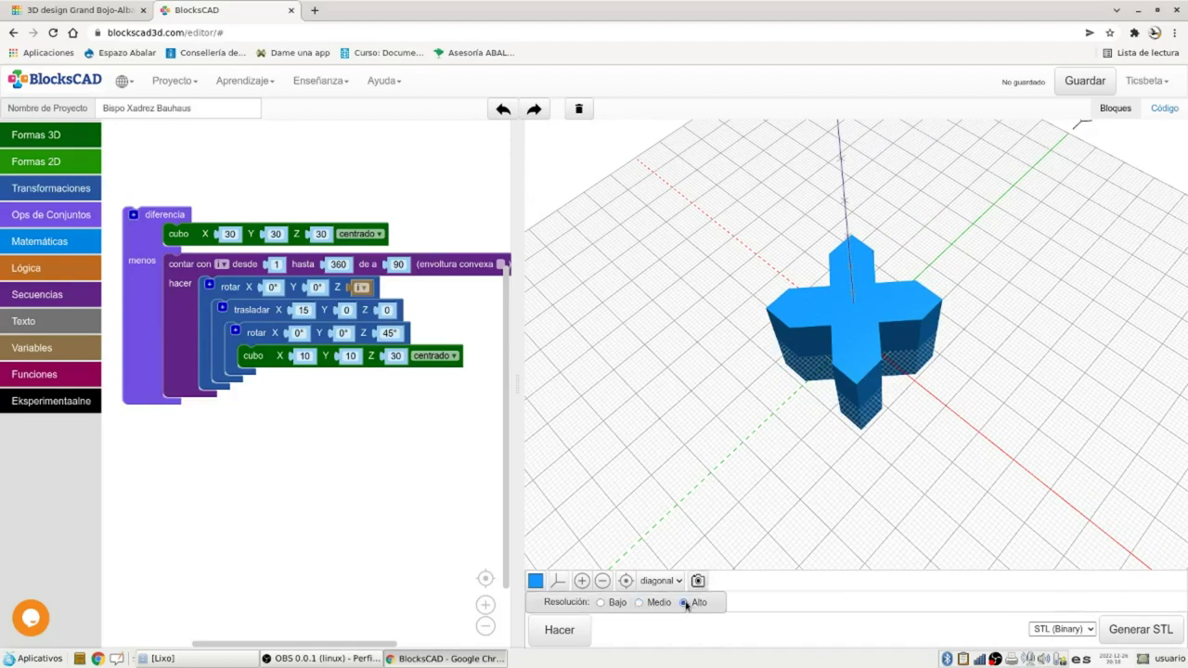
click(560, 630)
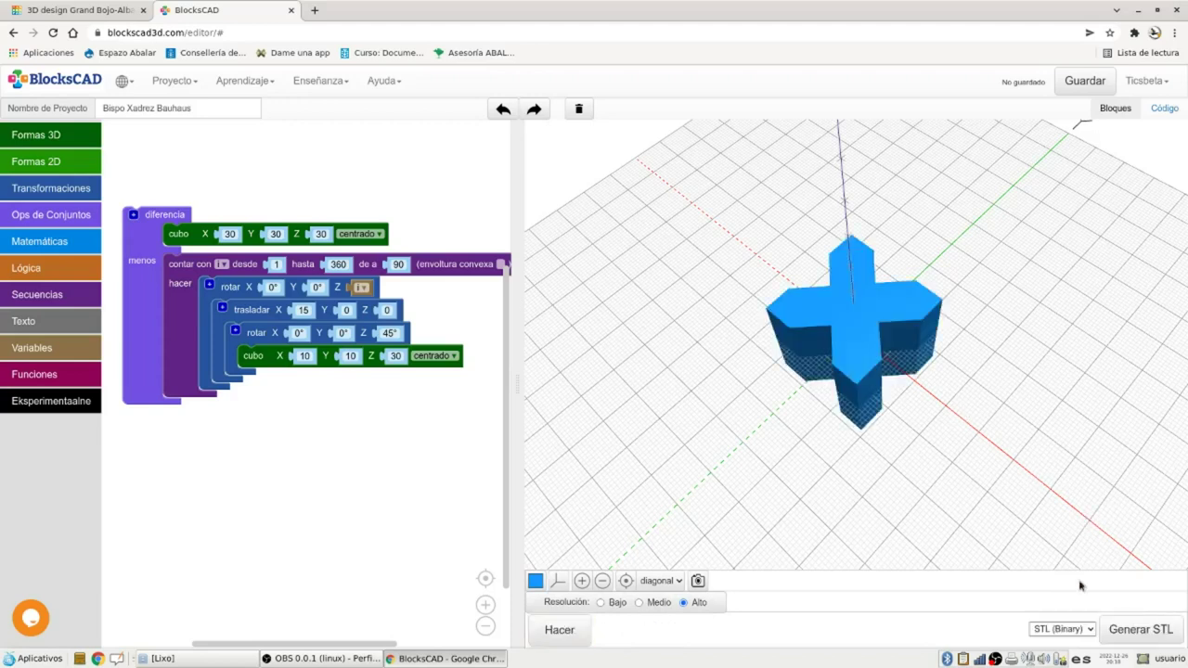